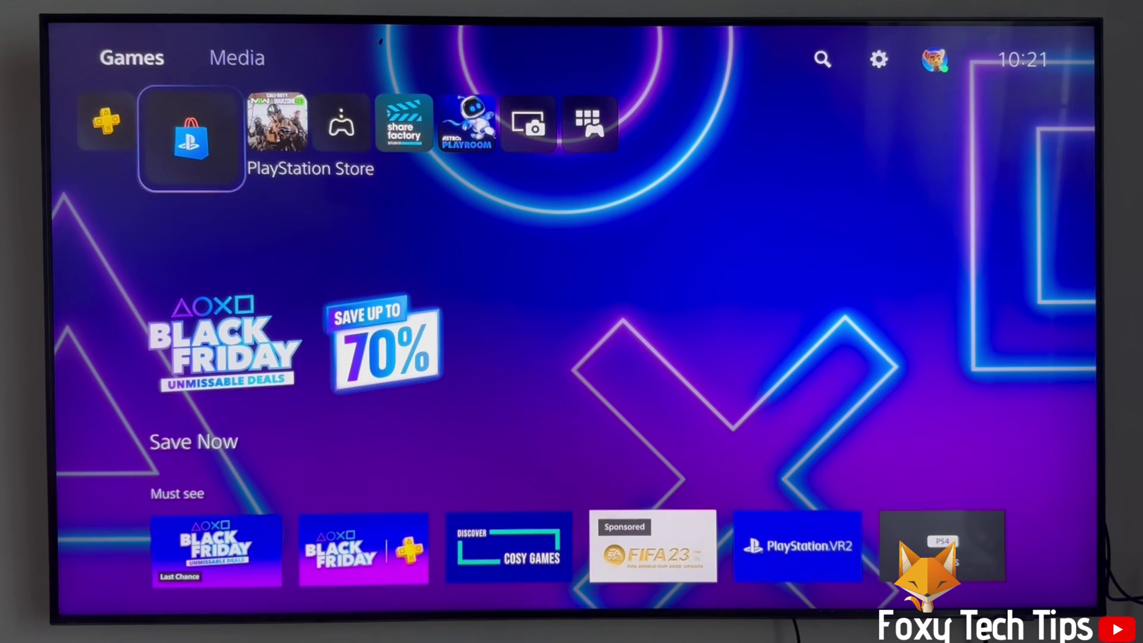
Step: Move along the top bar past Media and Search to the Settings gear and open Settings
key(Return)
key(Right)
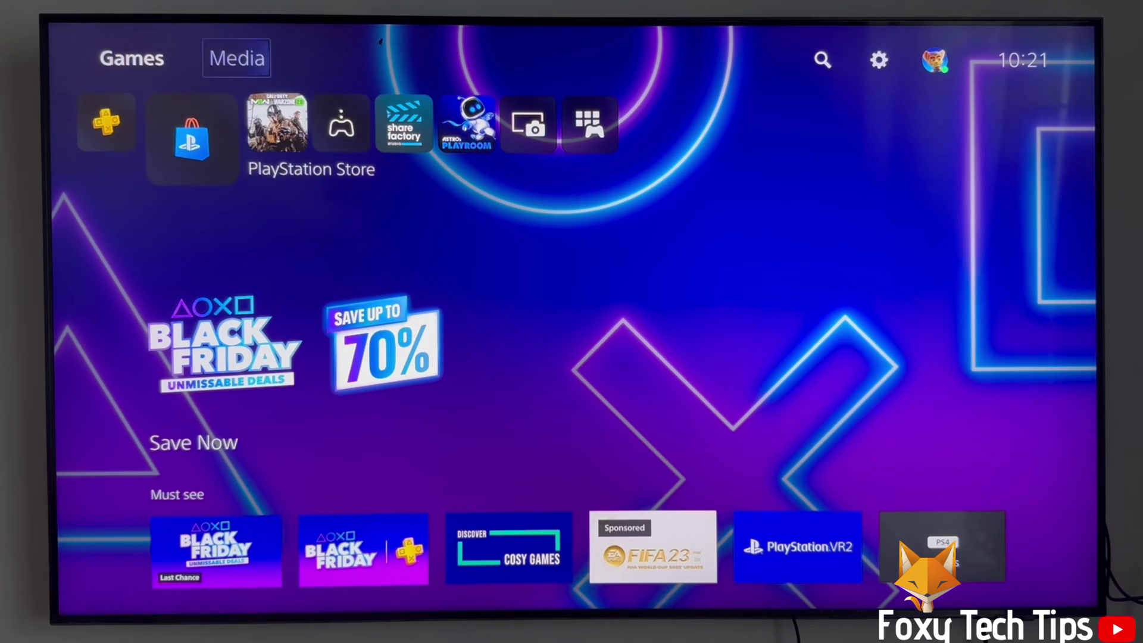
key(Right)
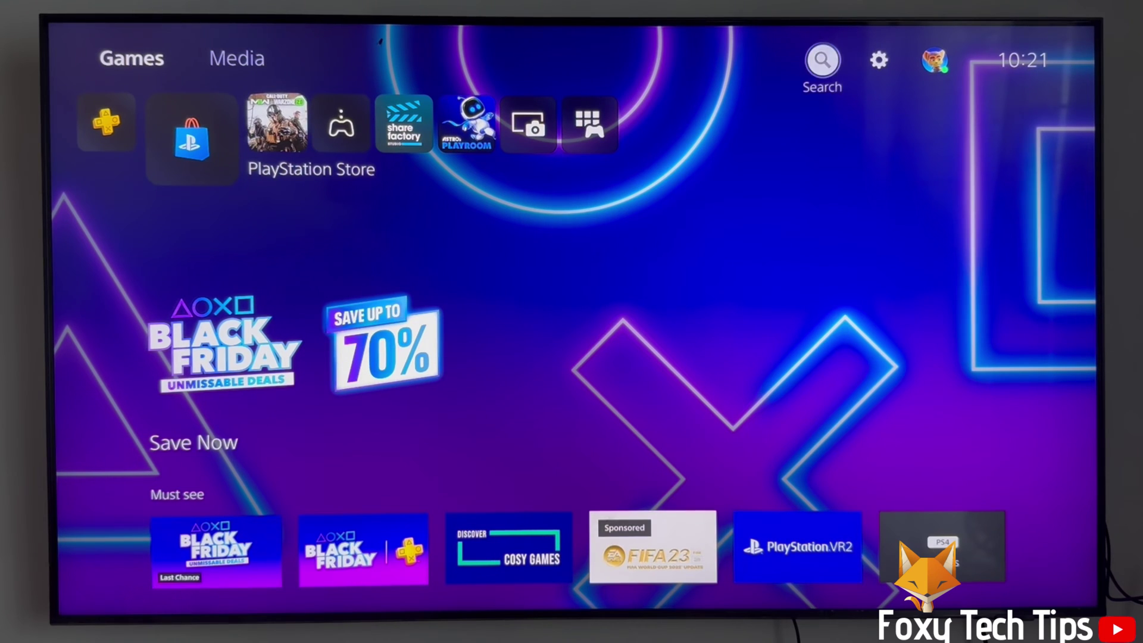
key(Right)
key(Left)
key(Left)
key(Left)
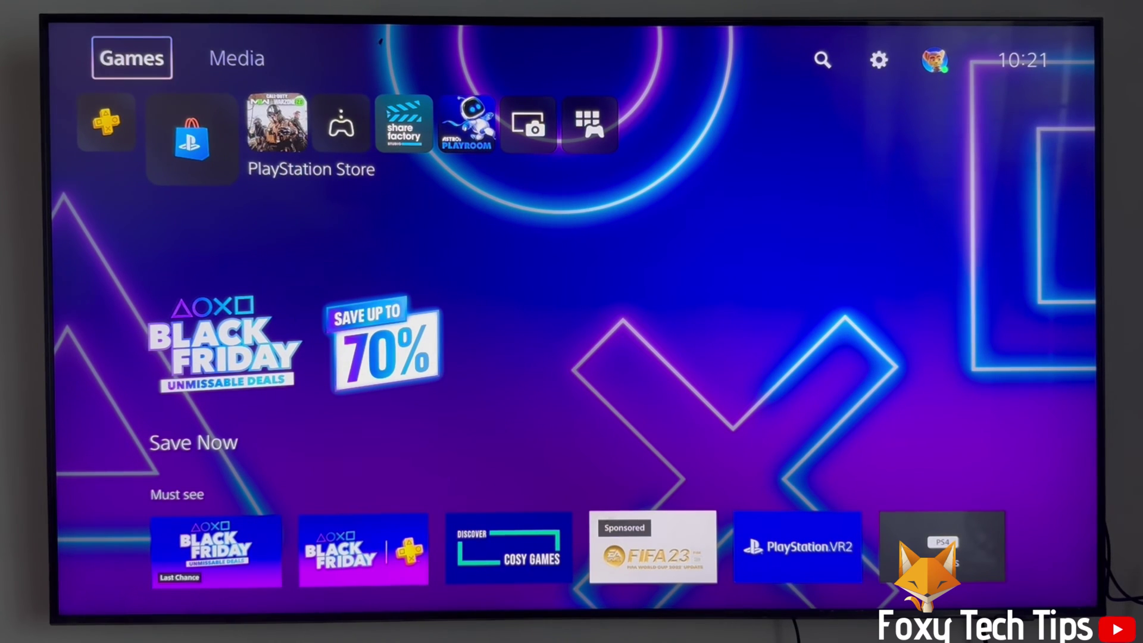
key(Right)
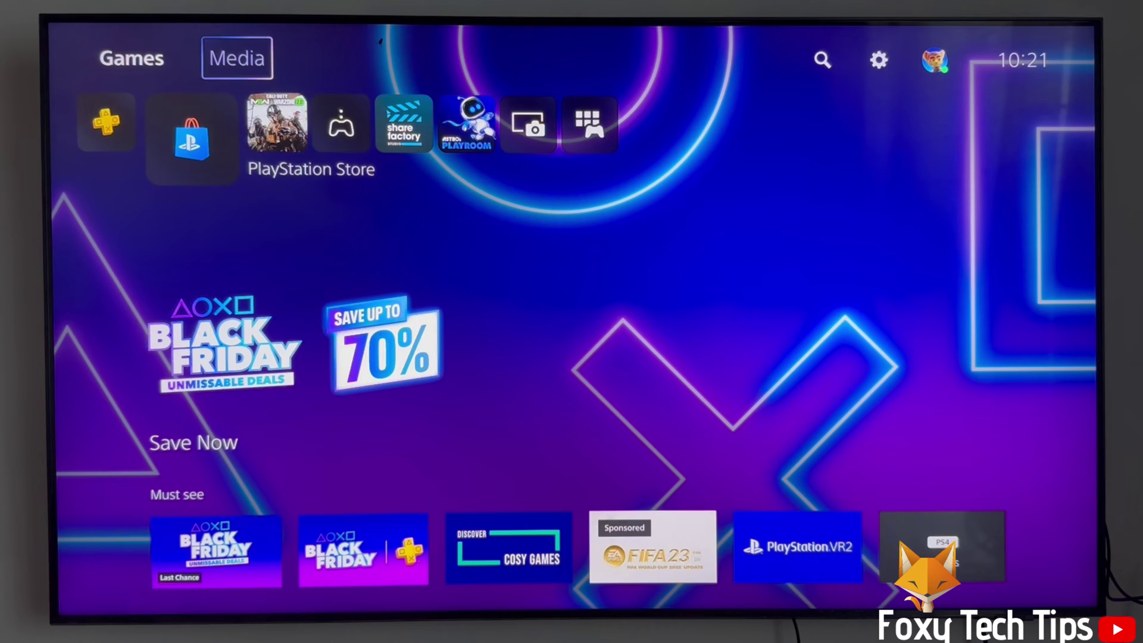
key(Right)
key(Right)
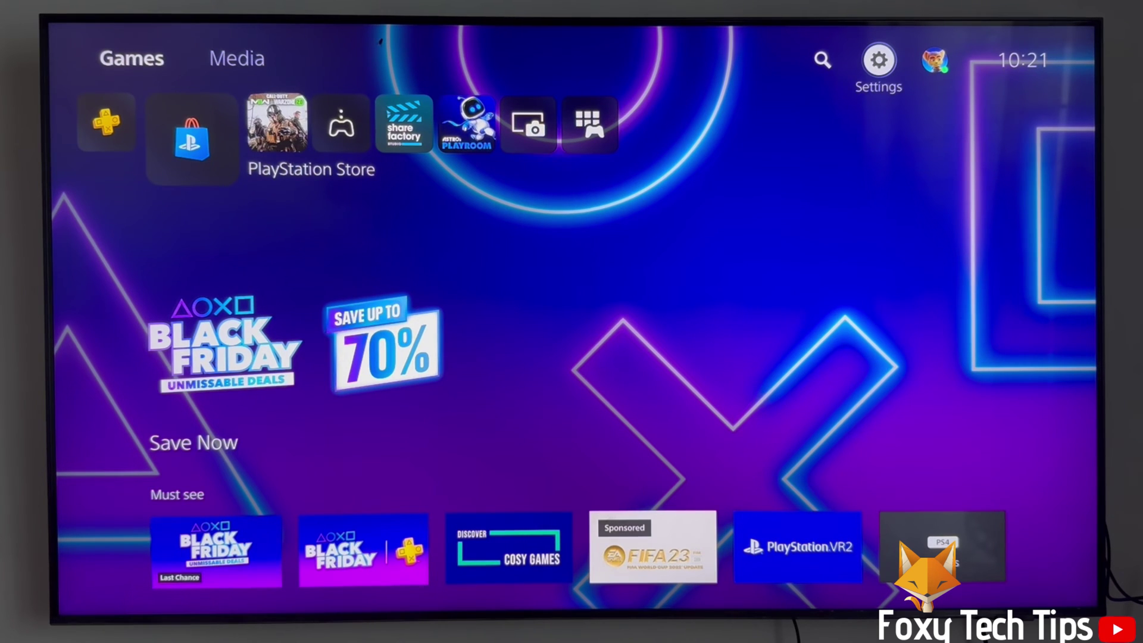
key(Return)
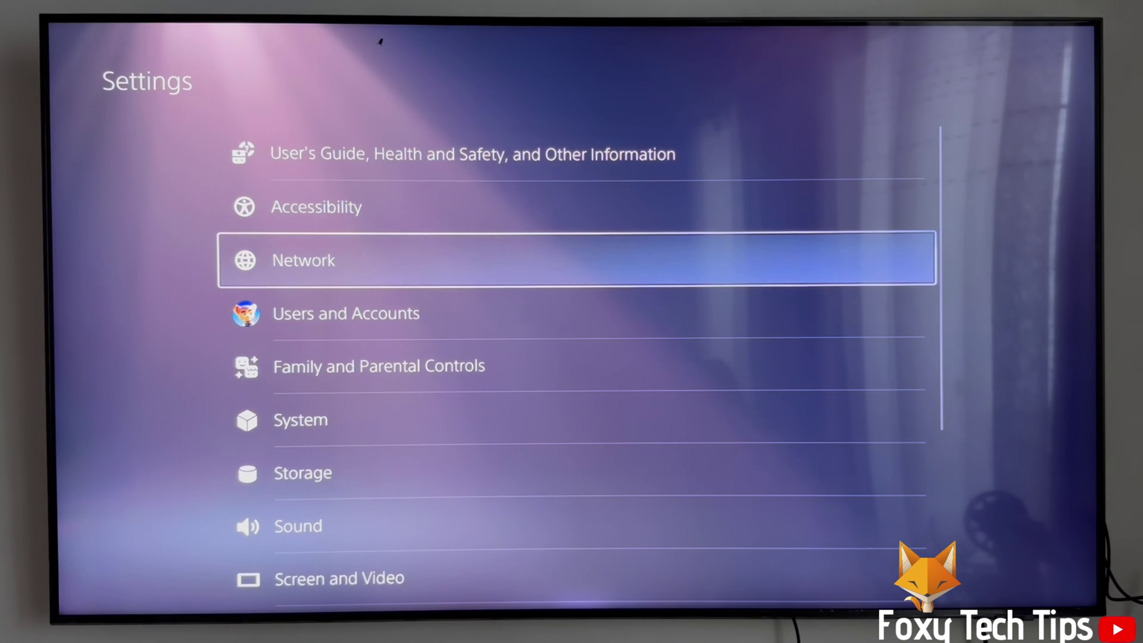
Step: Open Users and Accounts and move through the Account options to Security
key(Down)
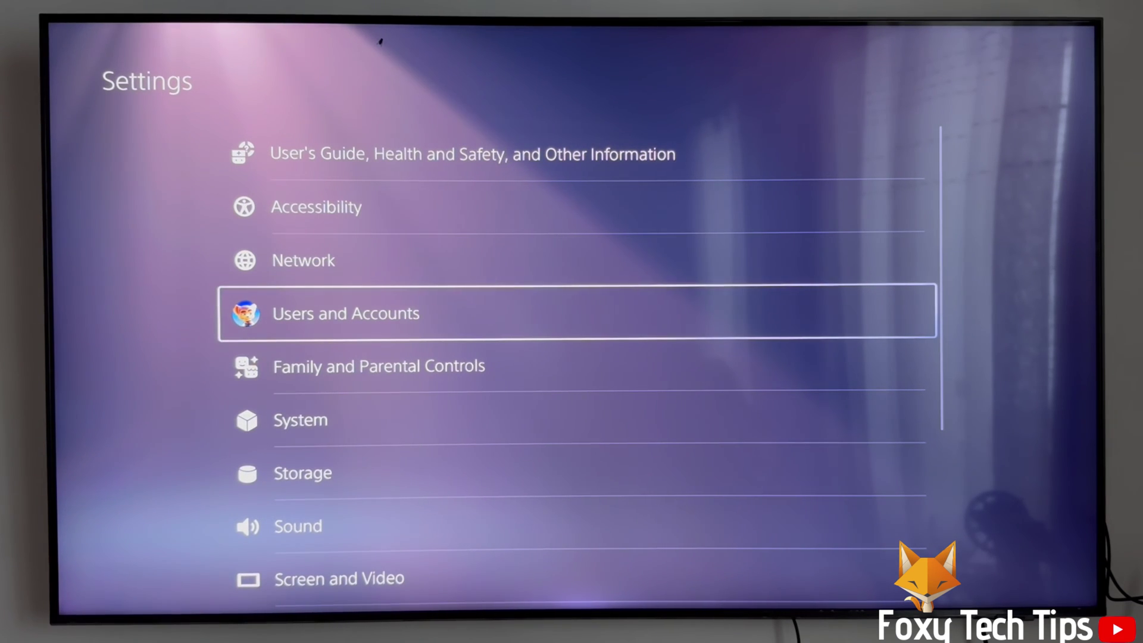
key(Return)
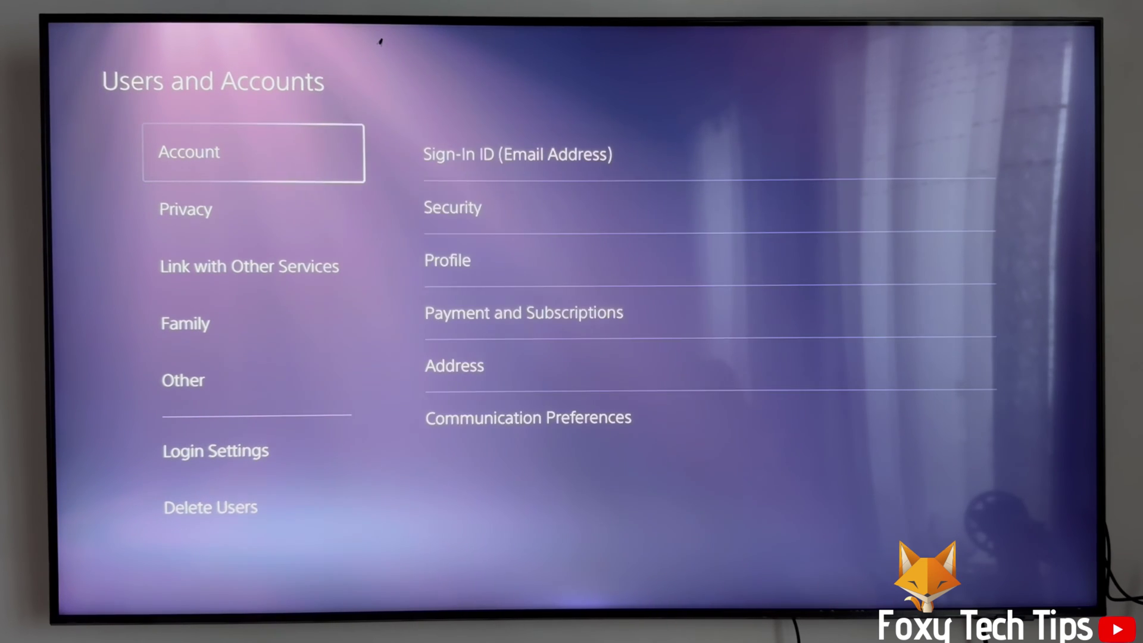
key(Return)
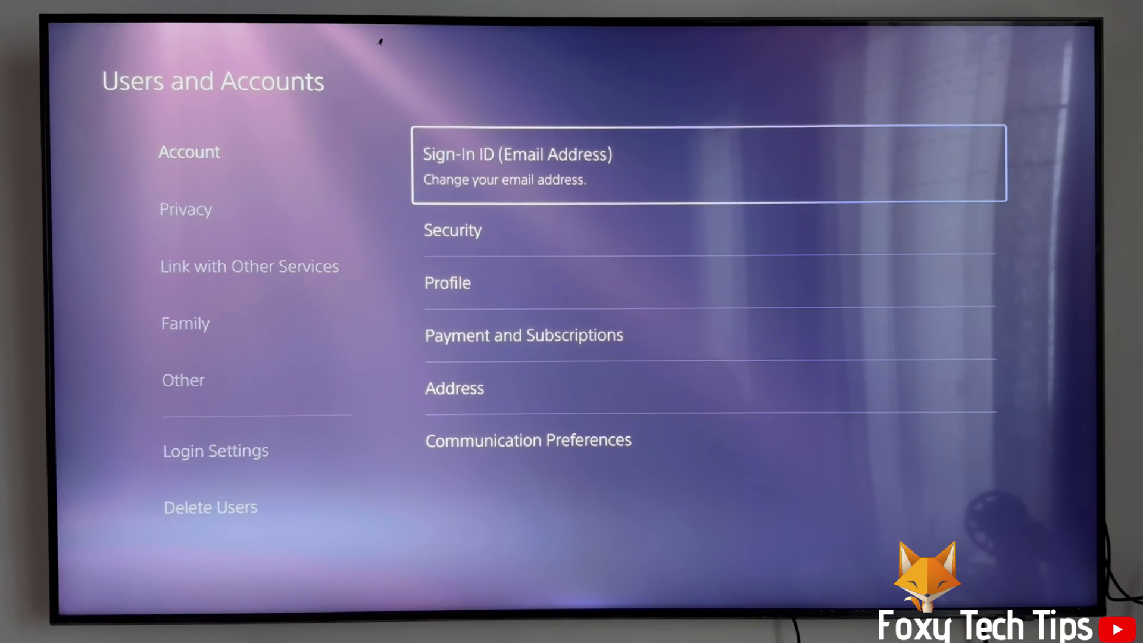
key(Return)
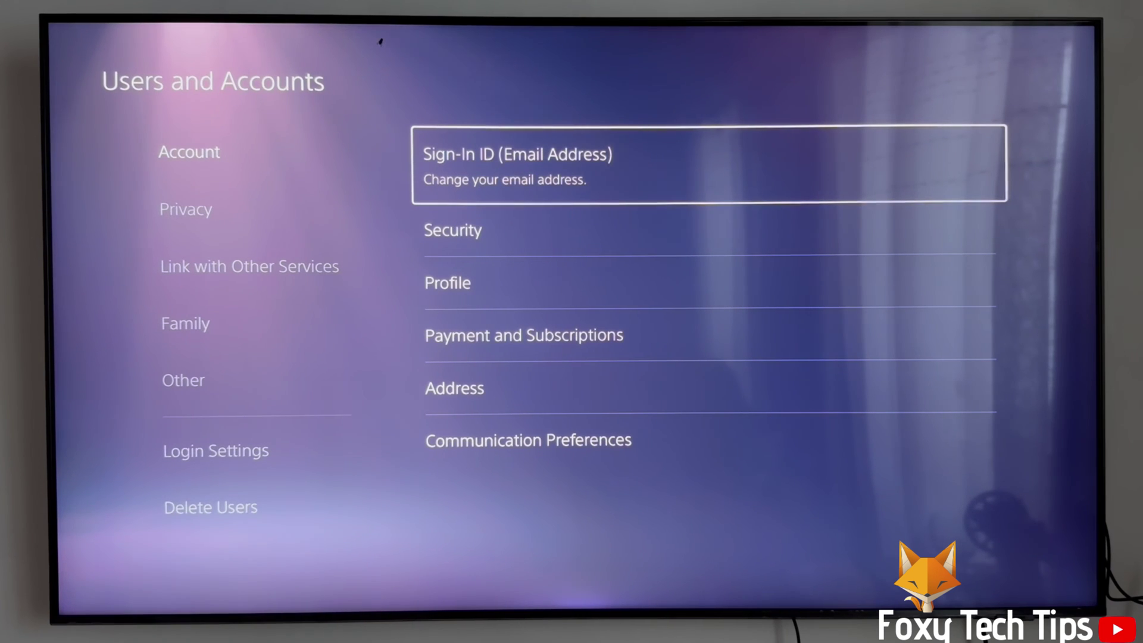
key(Down)
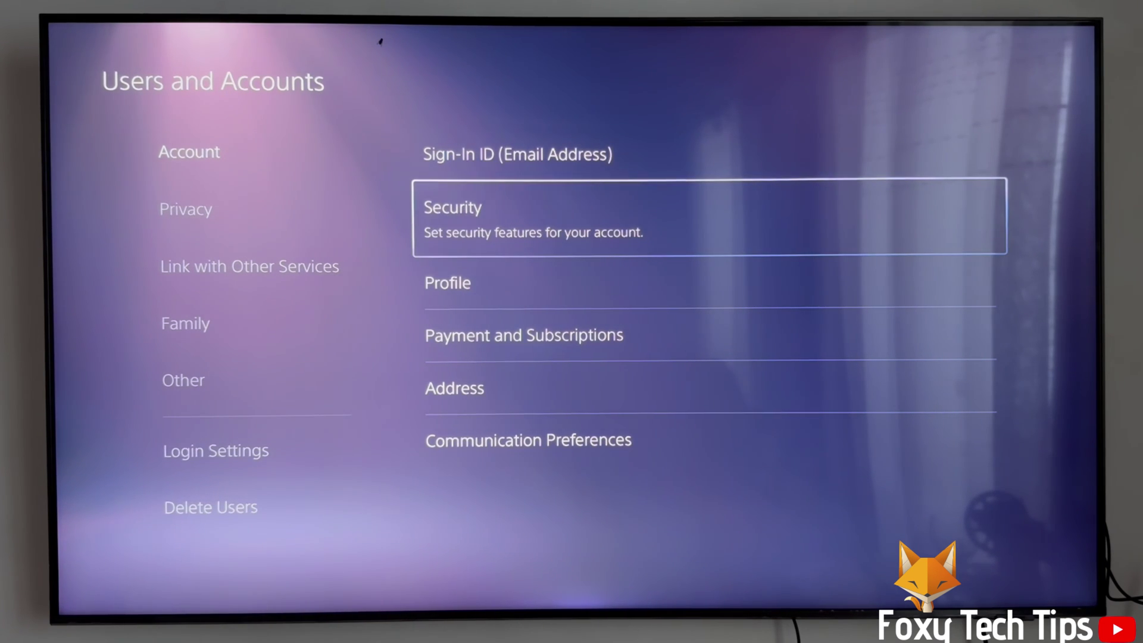
Step: Open Security and select 2-Step Verification, currently set to Send Text Message
key(Return)
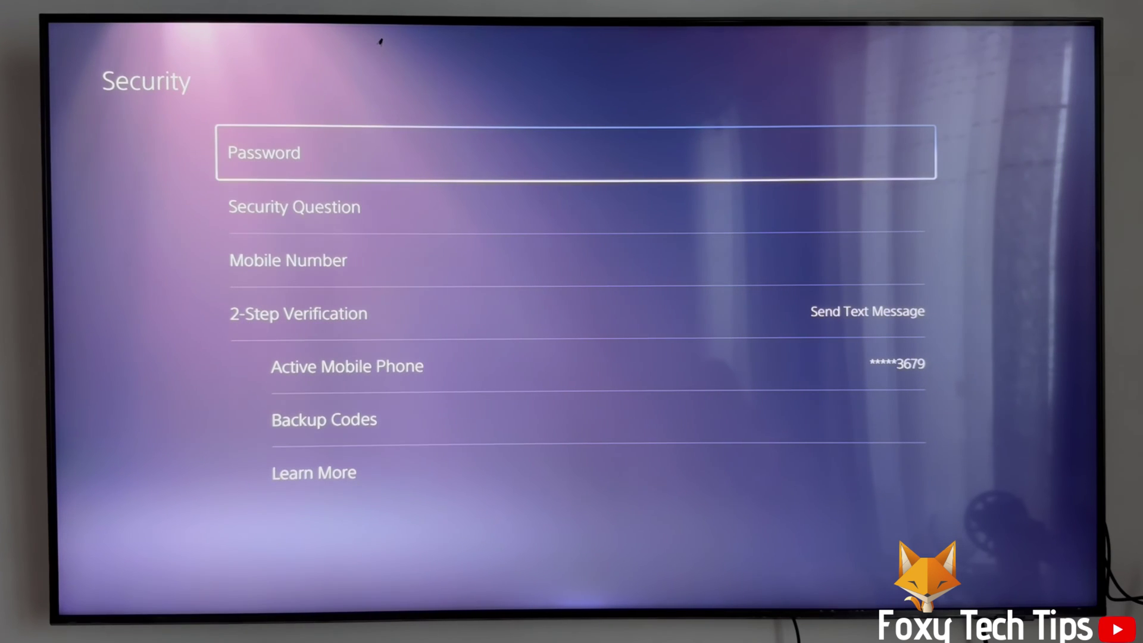
key(Down)
key(Down)
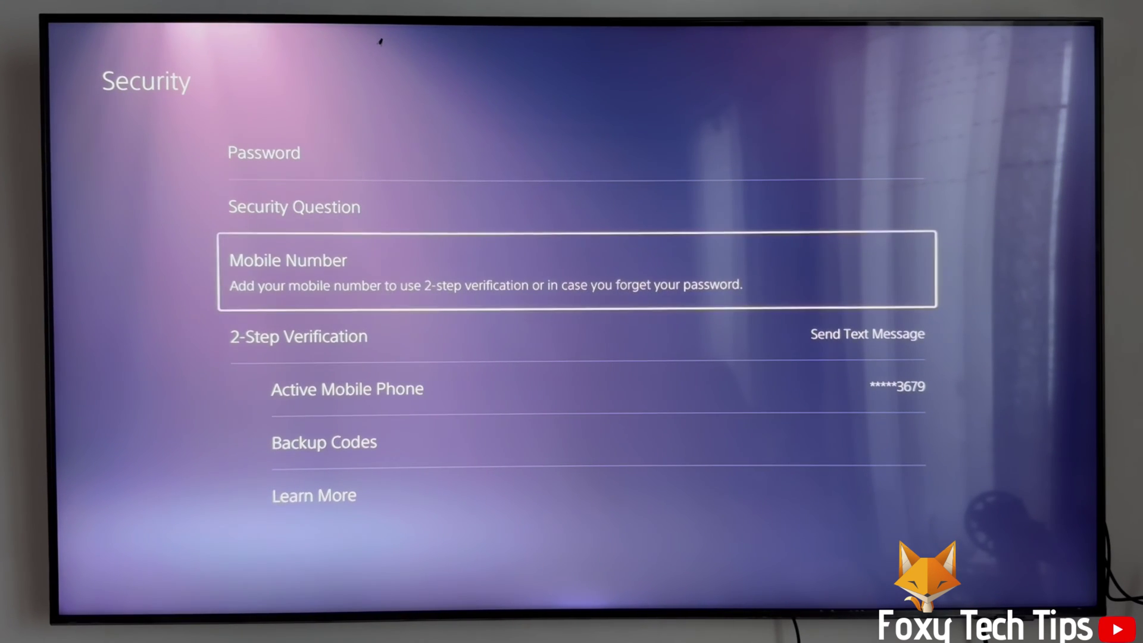
key(Down)
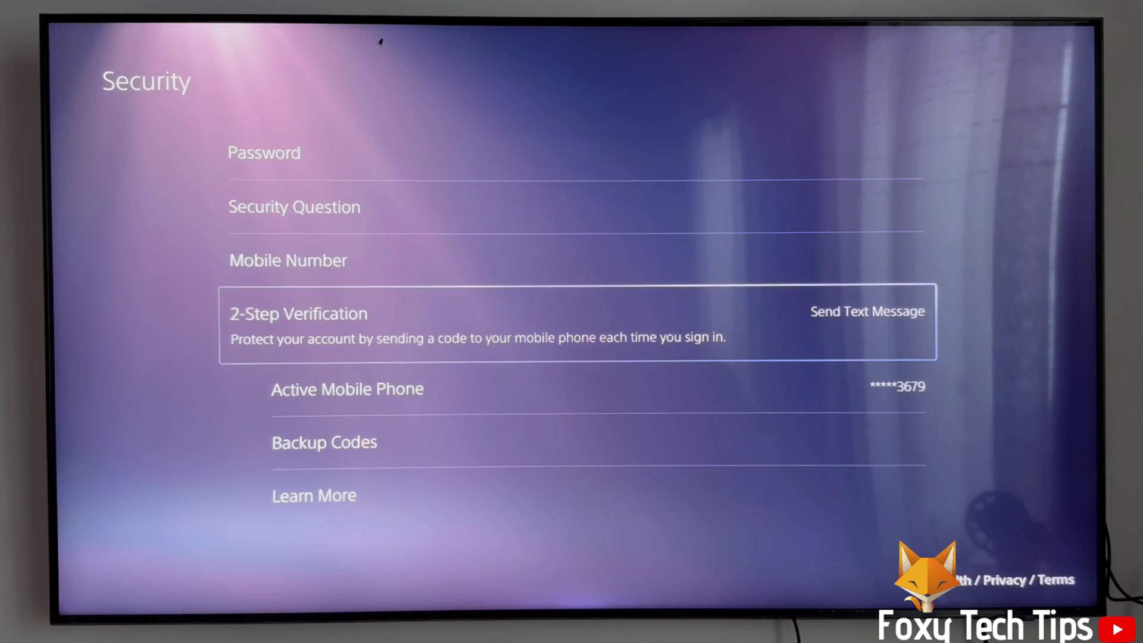
key(Return)
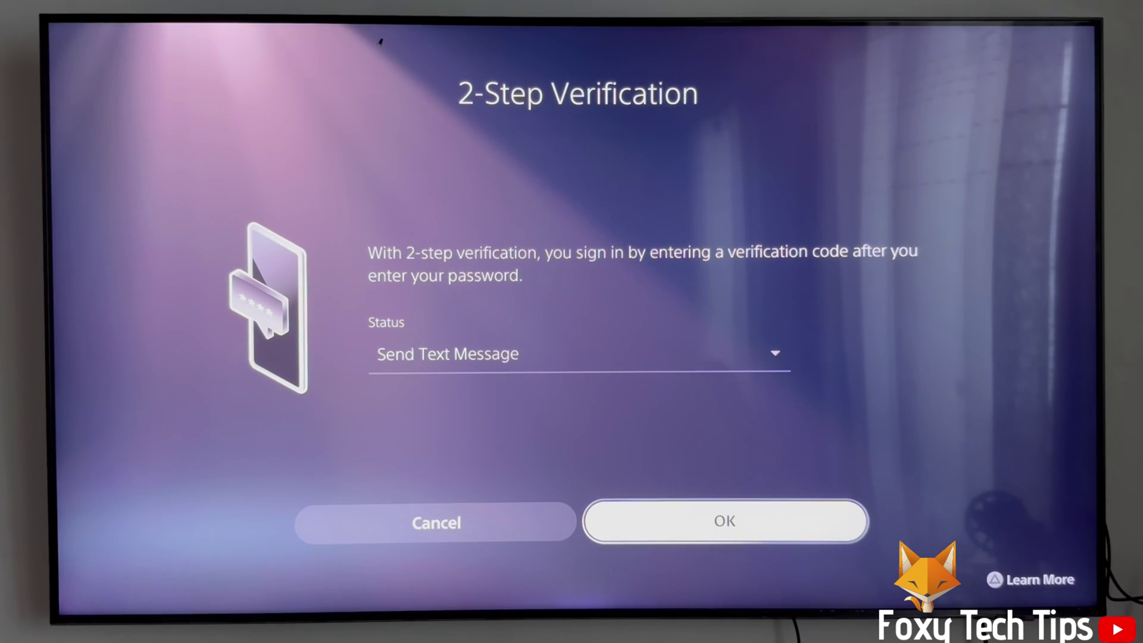
Step: Change the 2-Step Verification status to Disabled and confirm with OK
key(Up)
key(Return)
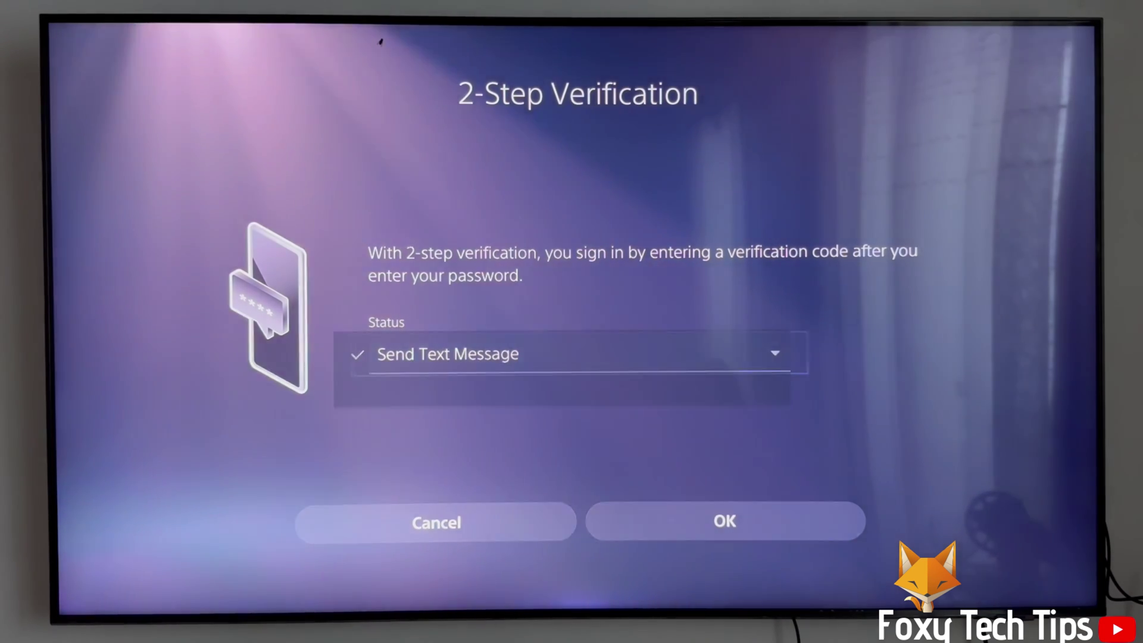
key(Down)
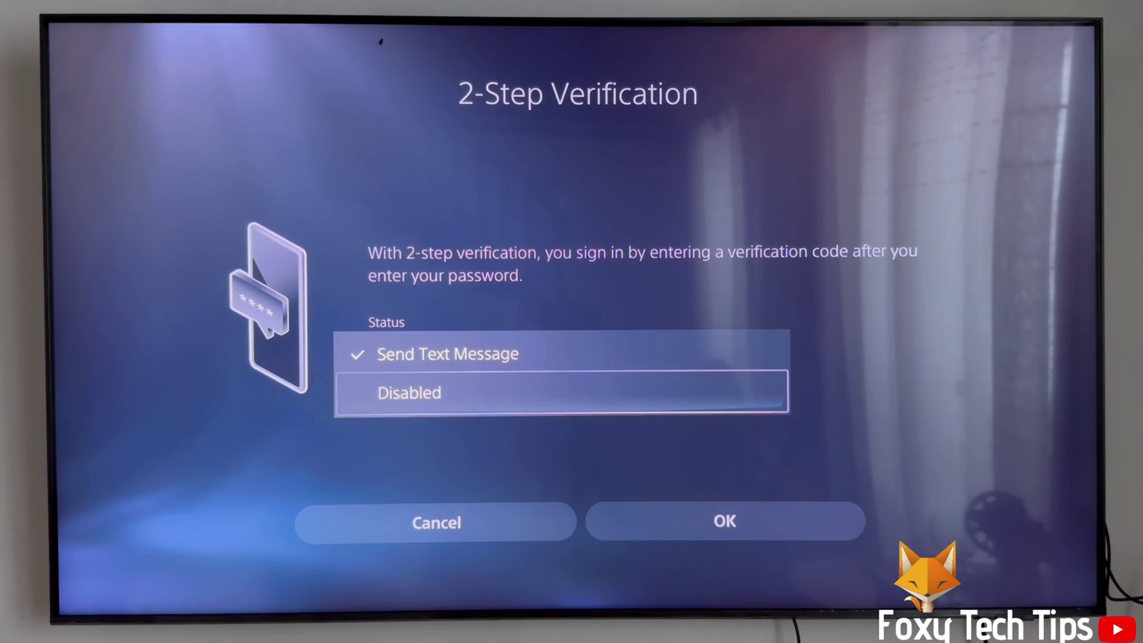
key(Return)
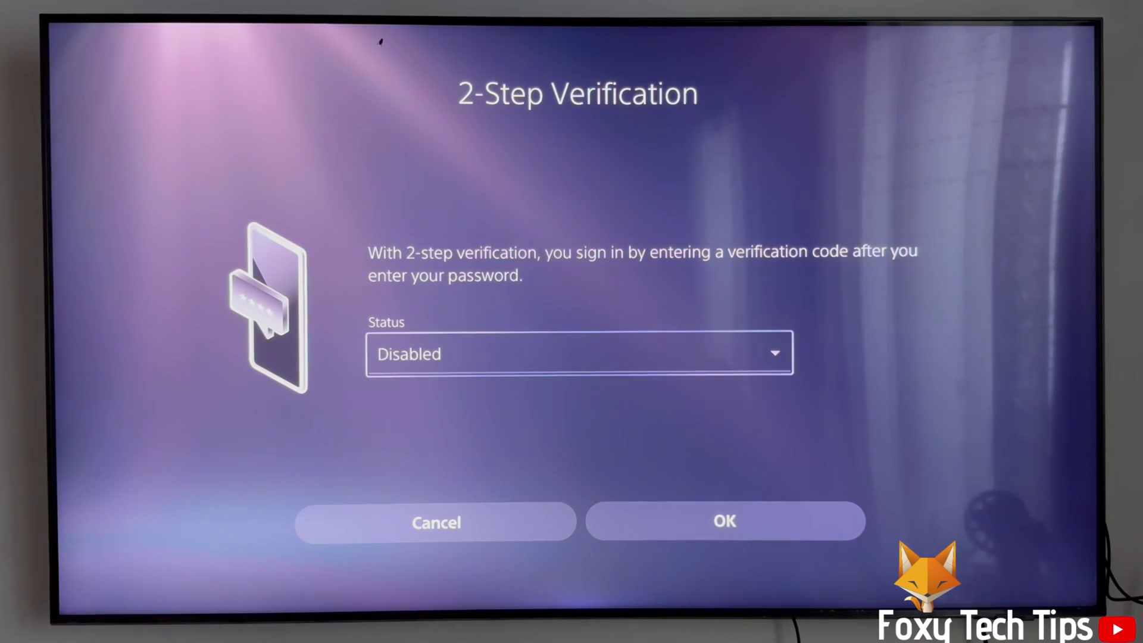
key(Down)
key(Return)
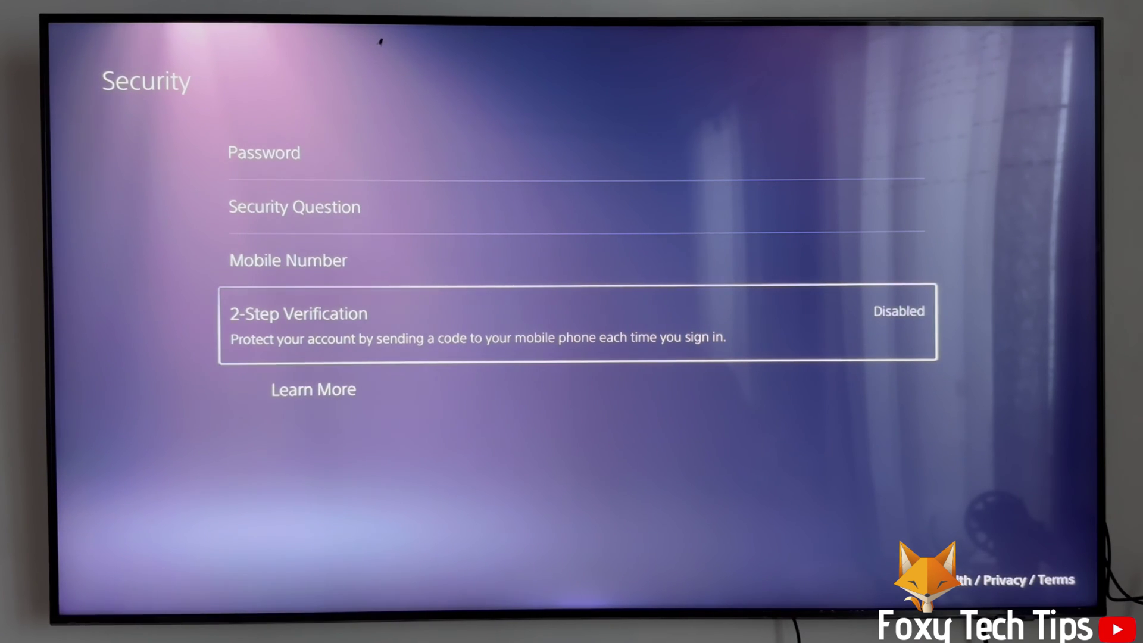
Step: Back out of Security and Users and Accounts to the home screen
key(Escape)
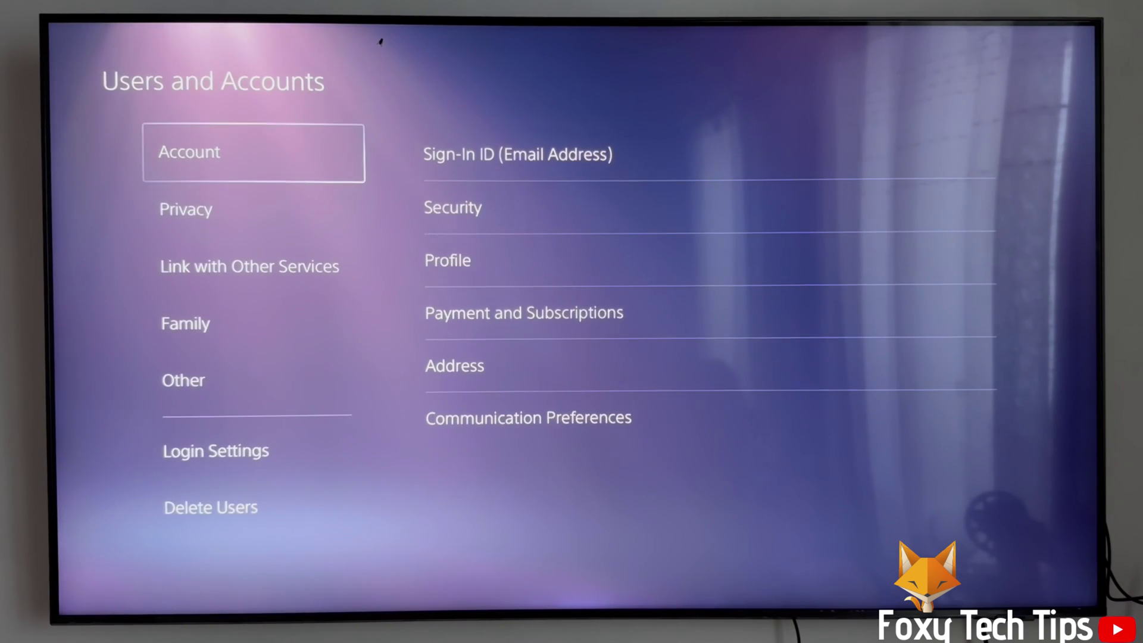
key(Escape)
key(Escape)
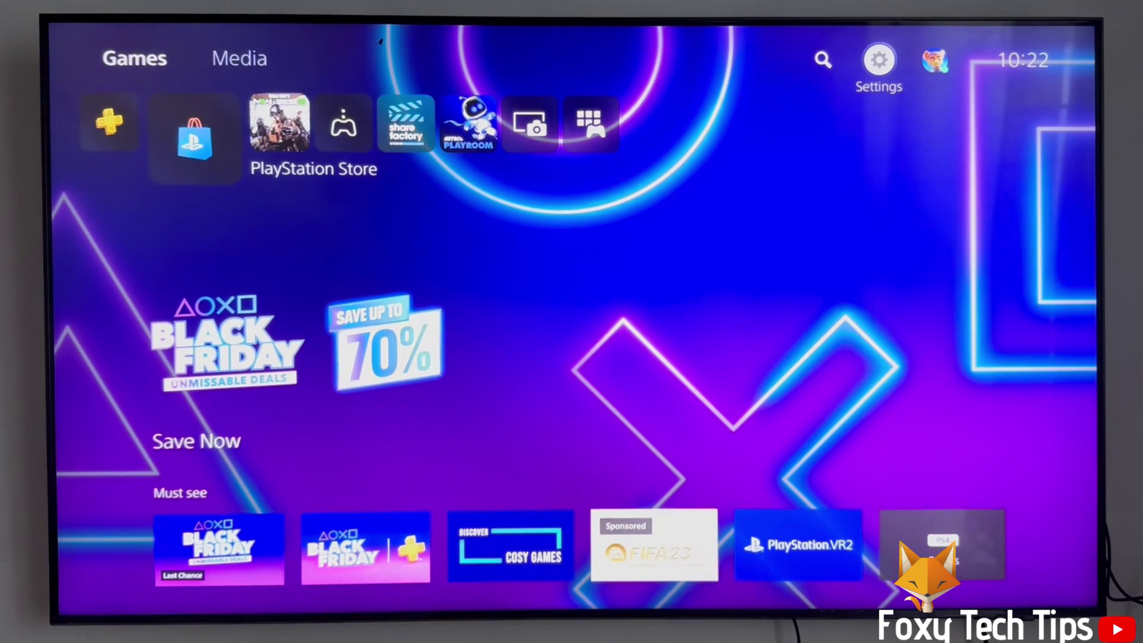